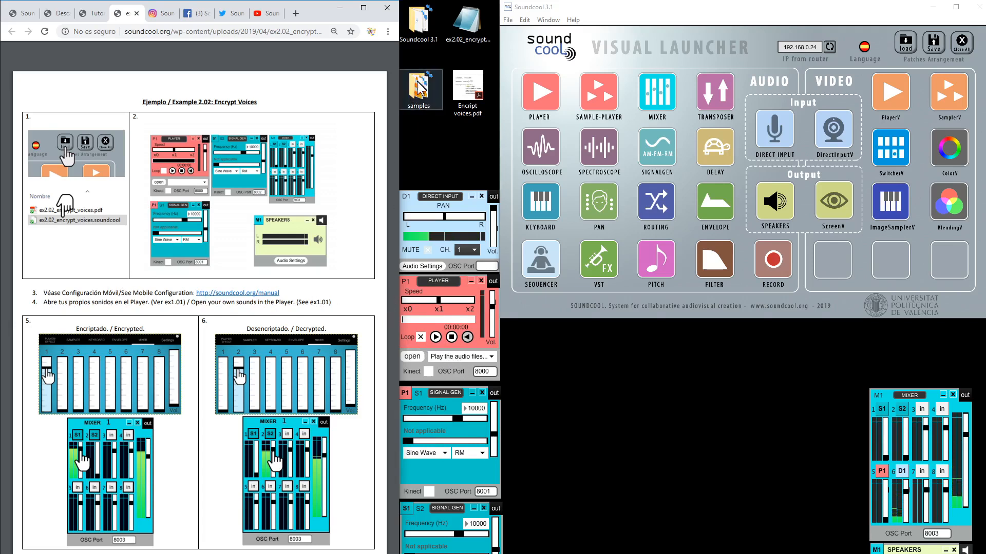
click(100, 14)
scroll(299, 361, up, 3)
scroll(298, 362, up, 3)
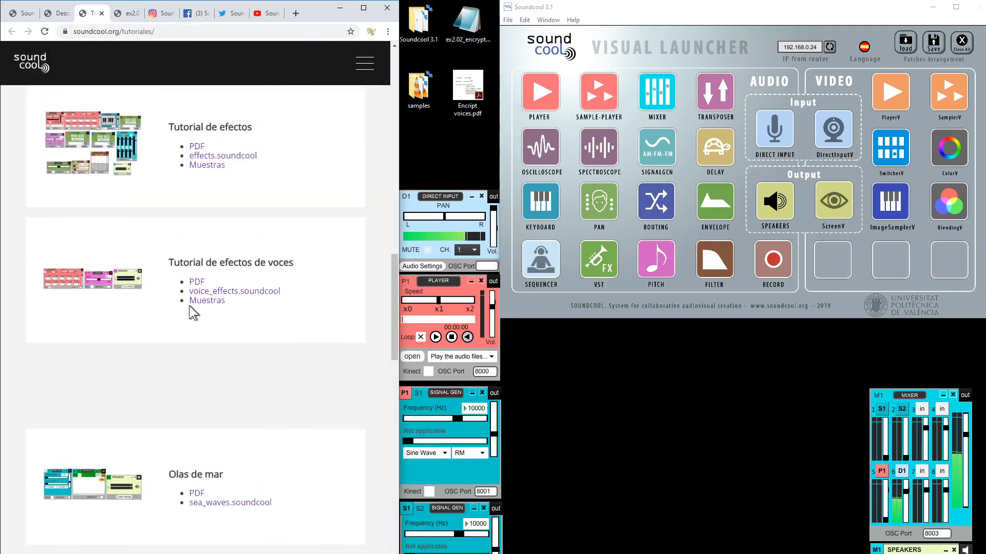
drag(191, 300, 423, 88)
scroll(293, 322, down, 5)
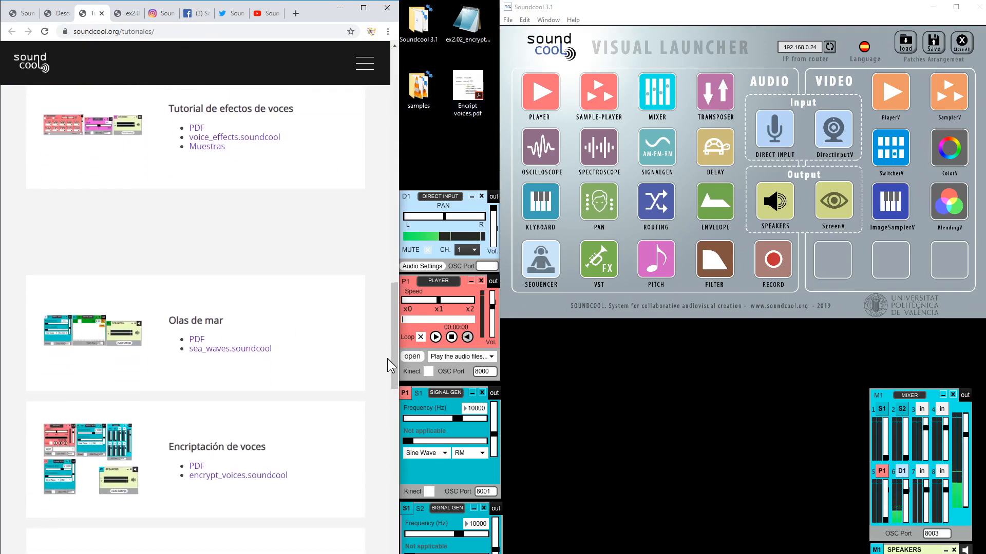
click(414, 355)
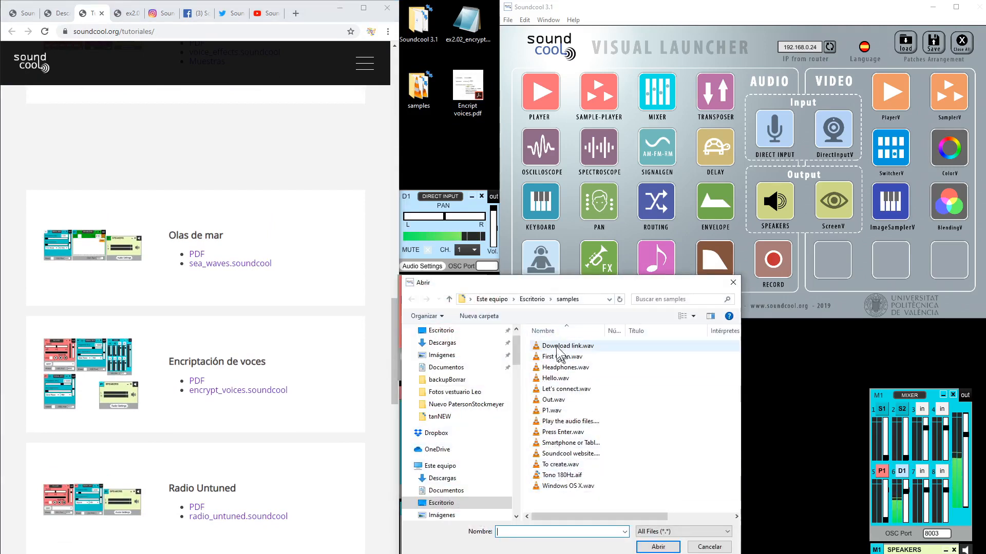
click(708, 547)
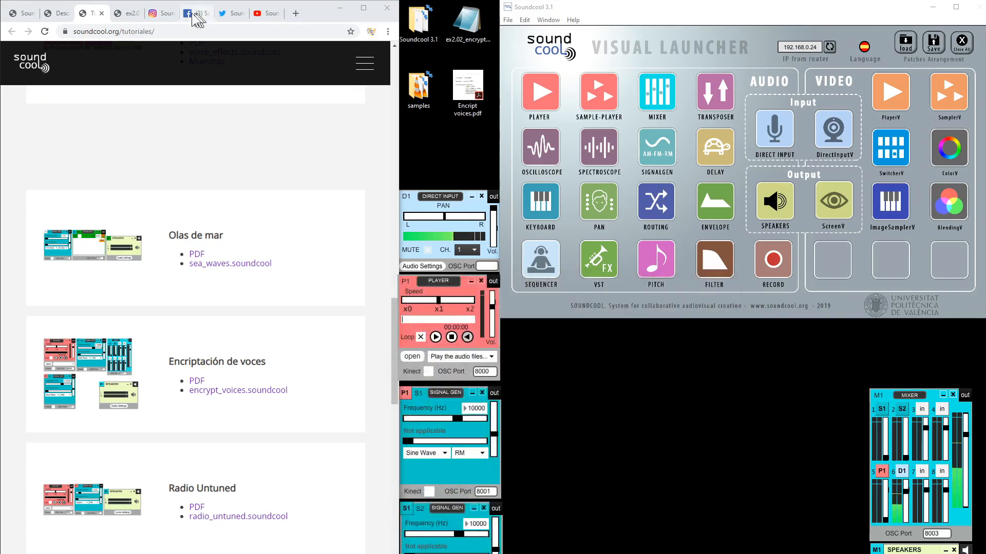
click(119, 14)
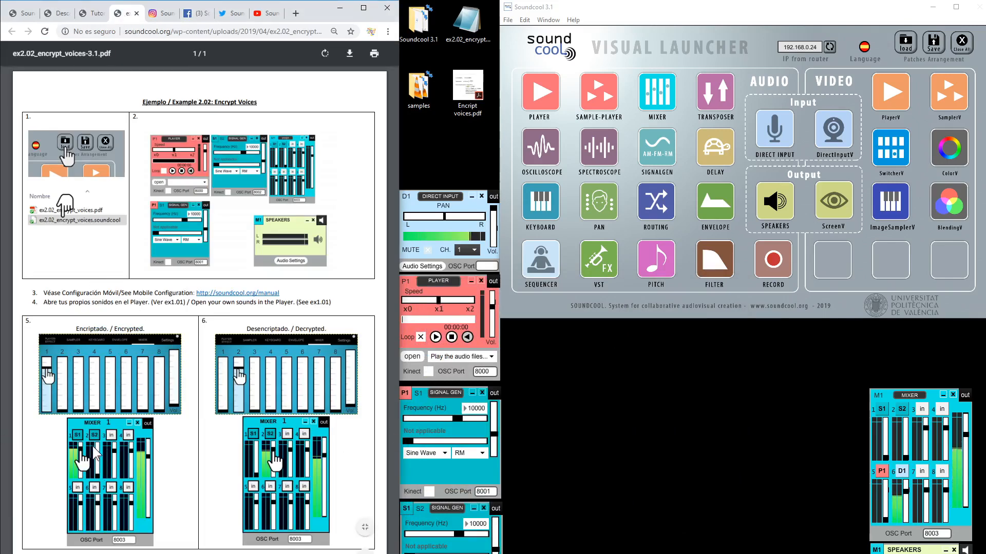
Play the Player's sample, leave mixer channel P1 silent, and bring S1's fader partway up
click(435, 336)
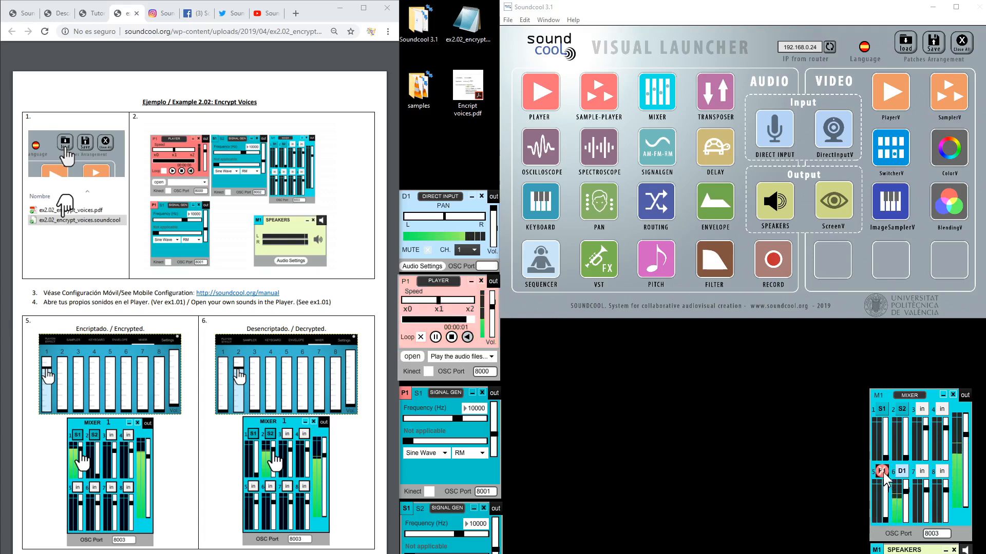
drag(886, 521, 886, 490)
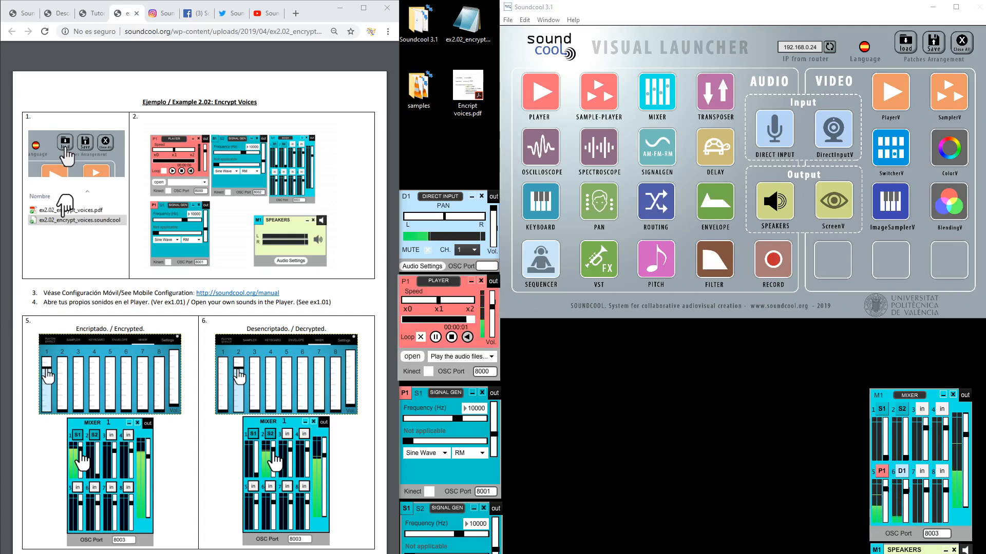
drag(885, 489, 886, 520)
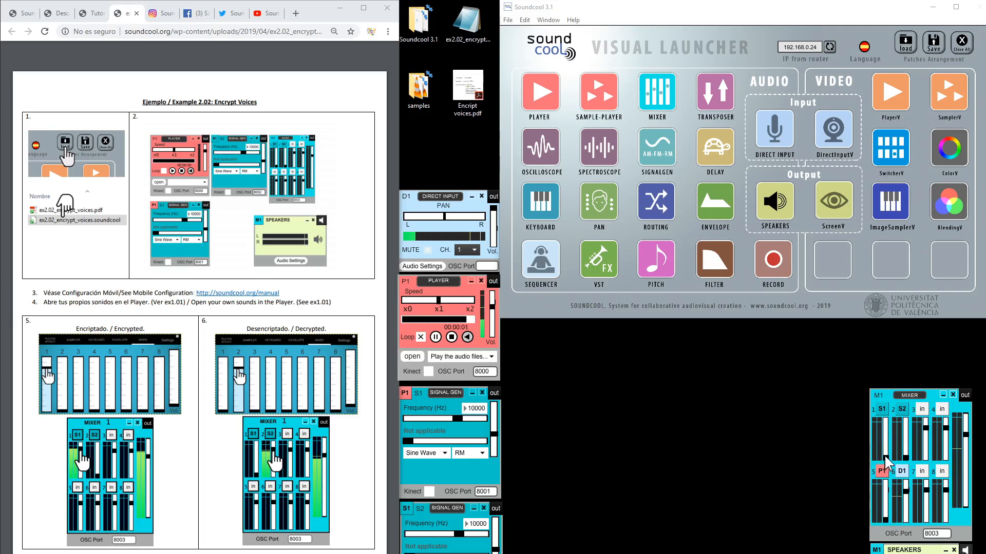
drag(885, 458, 885, 429)
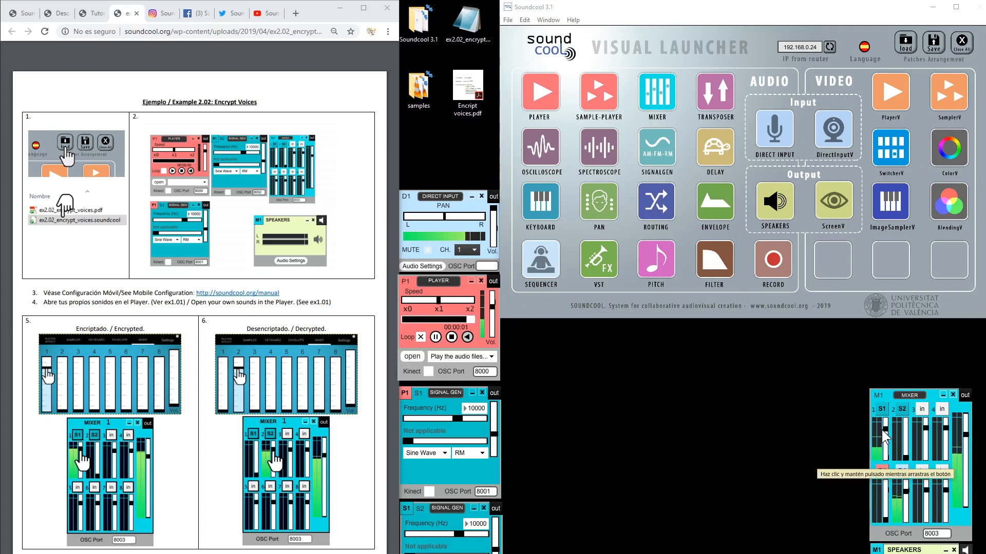
drag(885, 428, 885, 446)
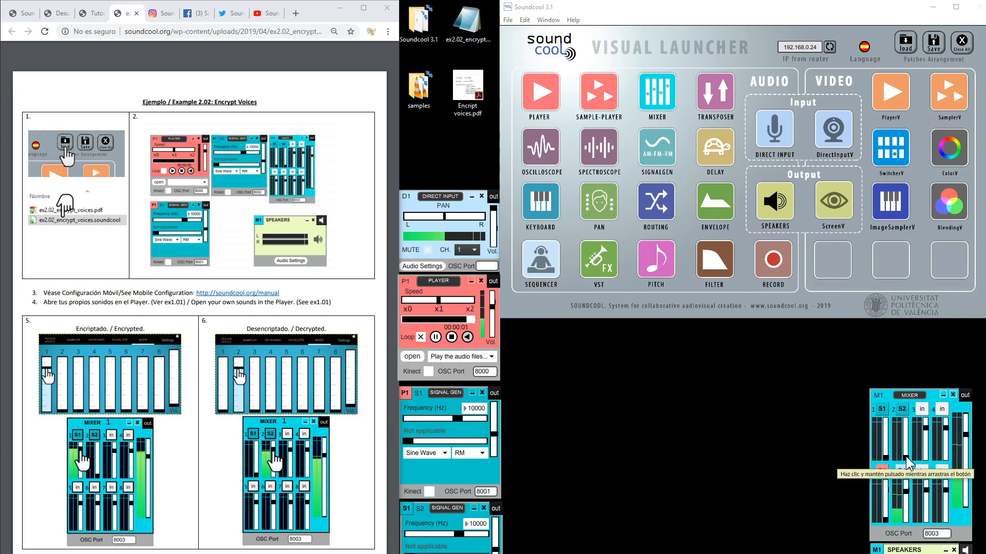
Raise the S2 fader in the mixer, stop the Player, and switch to the Encript voices.pdf notes
drag(905, 456, 906, 427)
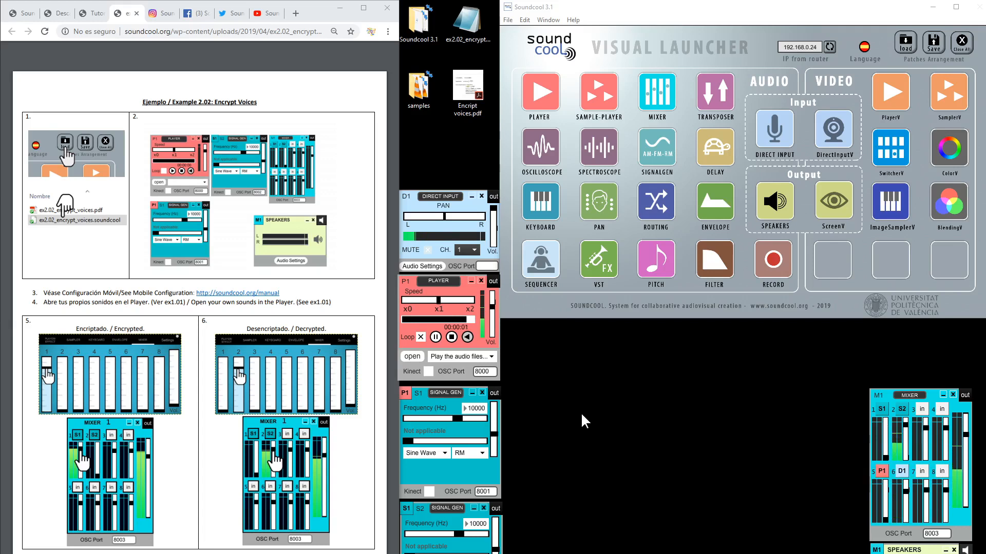
click(451, 337)
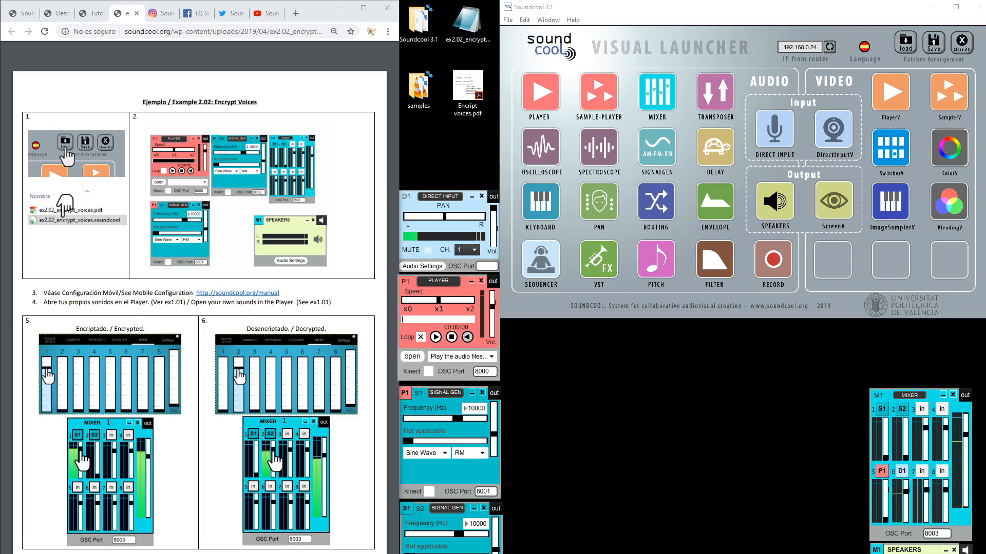
key(alt+Tab)
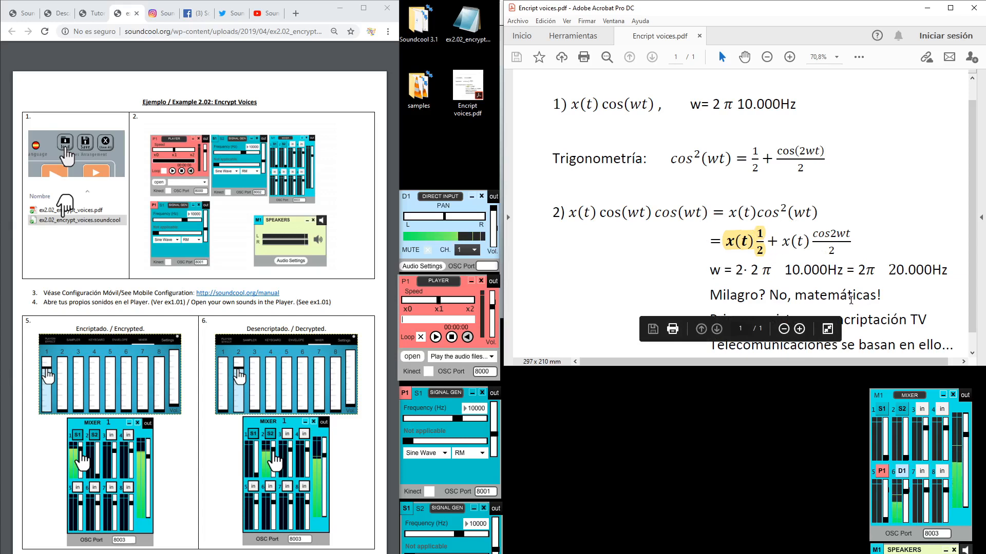
scroll(851, 301, down, 1)
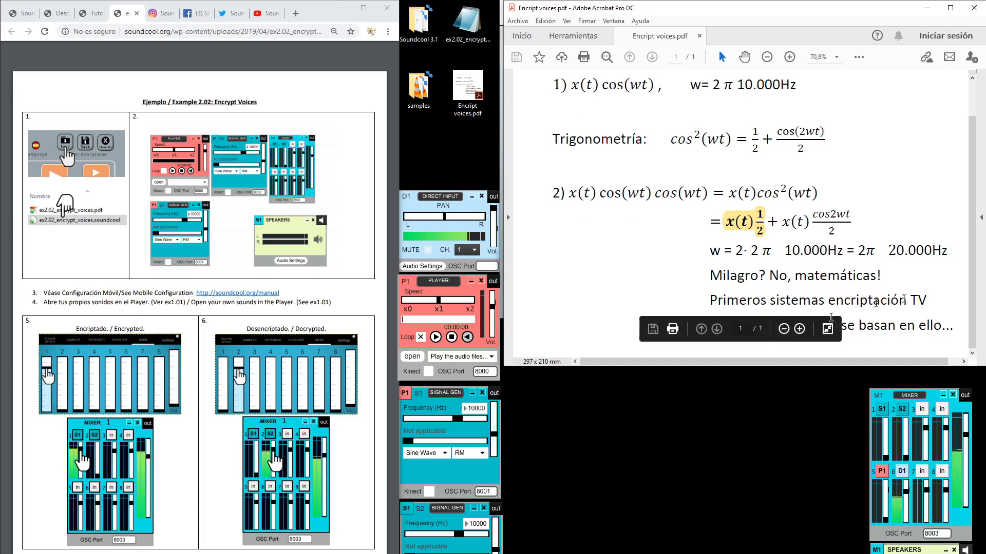
scroll(871, 251, up, 1)
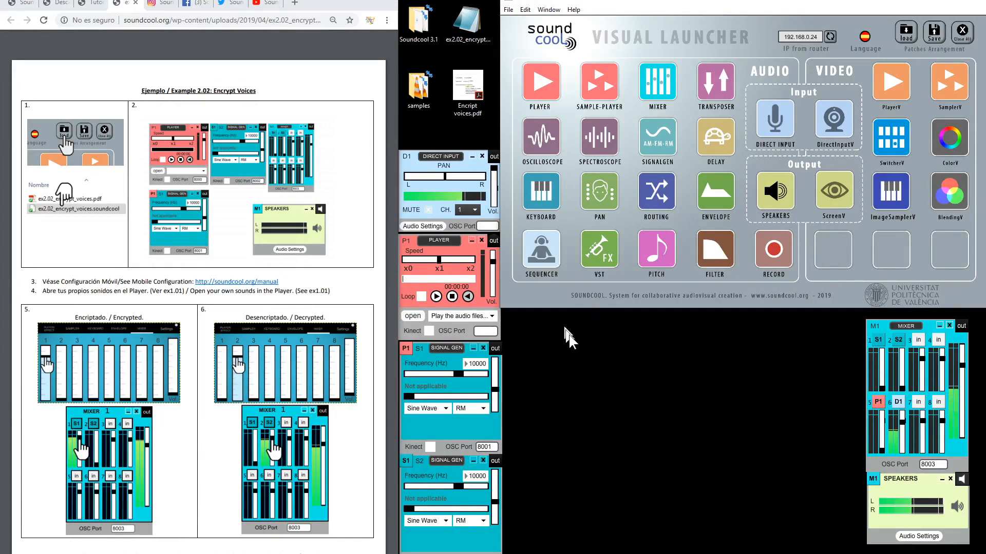
Remove the Player and add a new S10 signal generator feeding S1's input
click(480, 239)
click(658, 136)
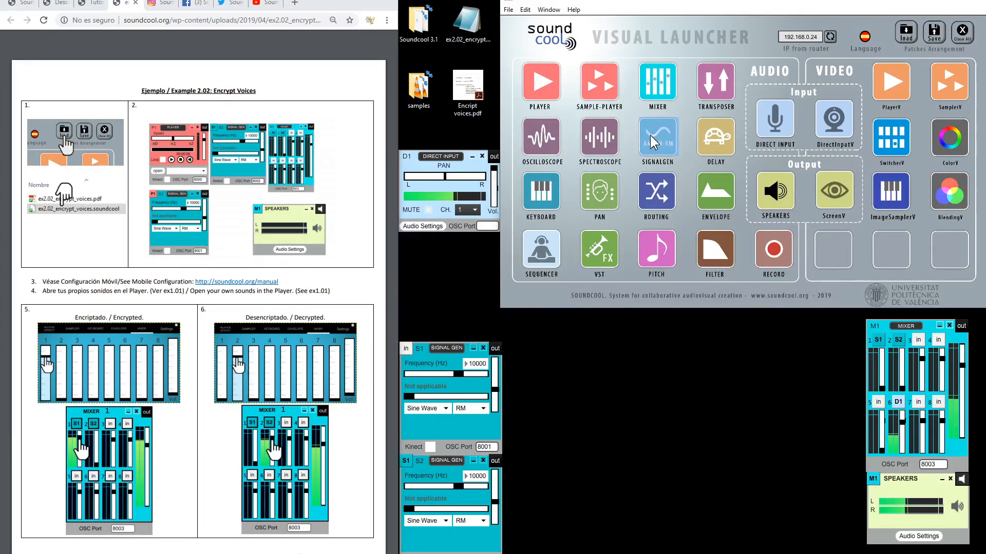
drag(365, 200, 479, 232)
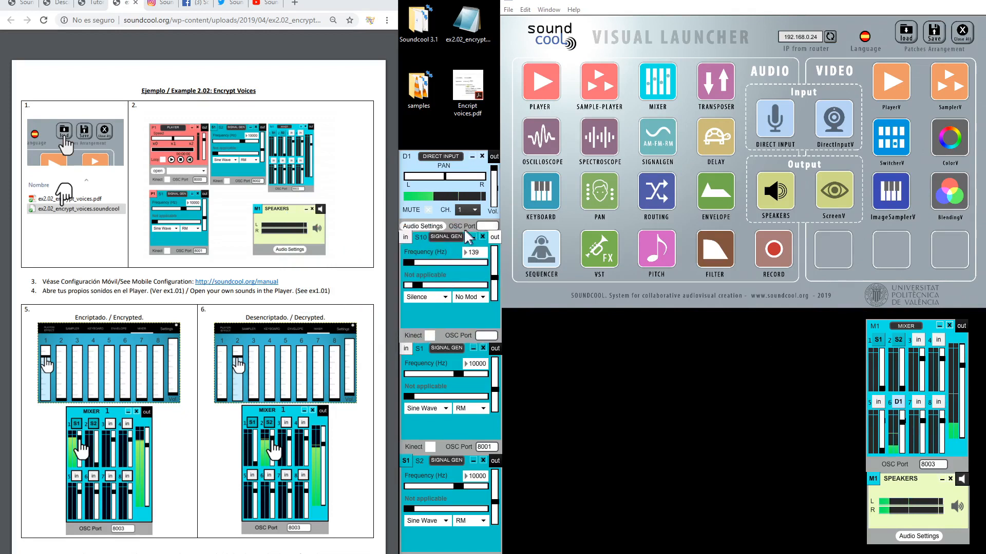
click(494, 237)
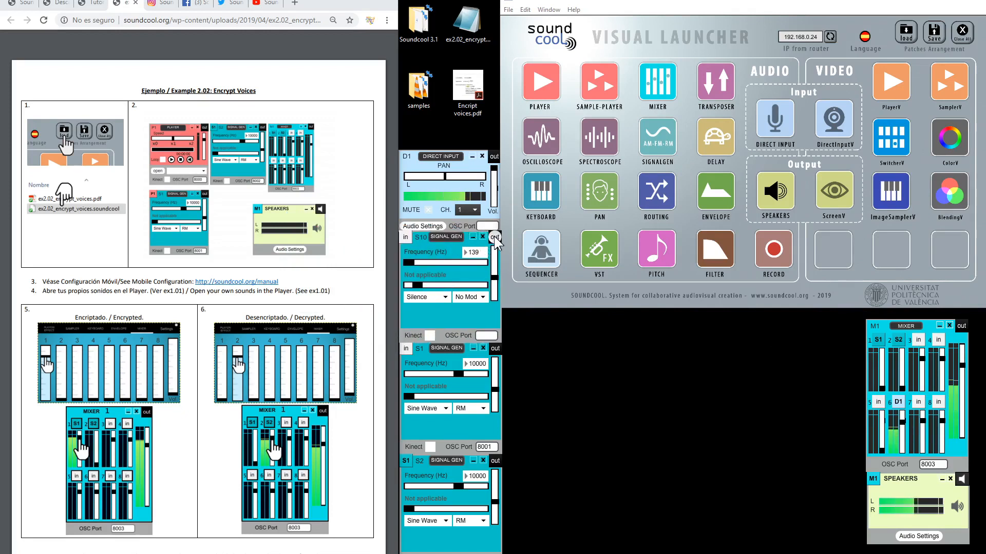
click(406, 348)
Set S10 to a sine wave and route it into mixer channel 5
click(426, 297)
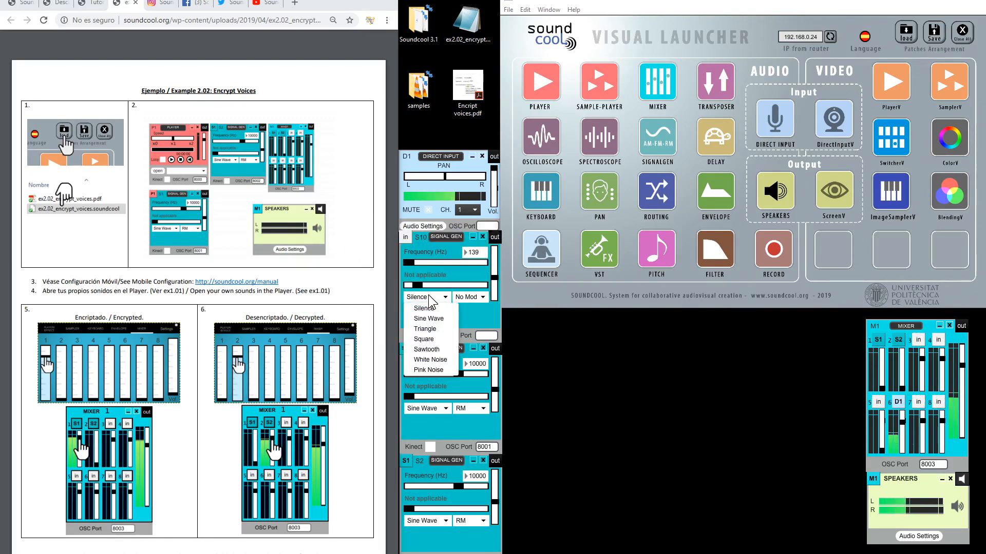
click(427, 324)
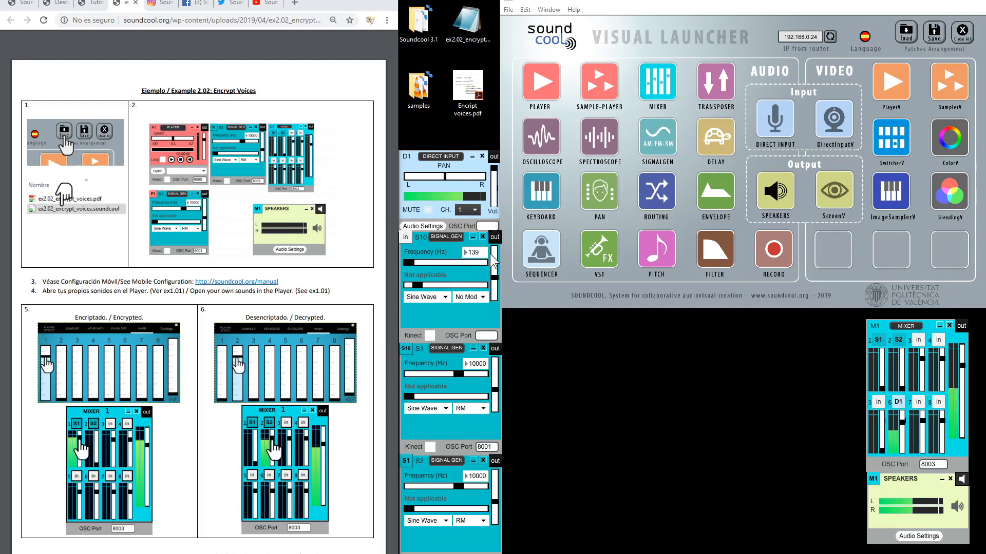
click(495, 236)
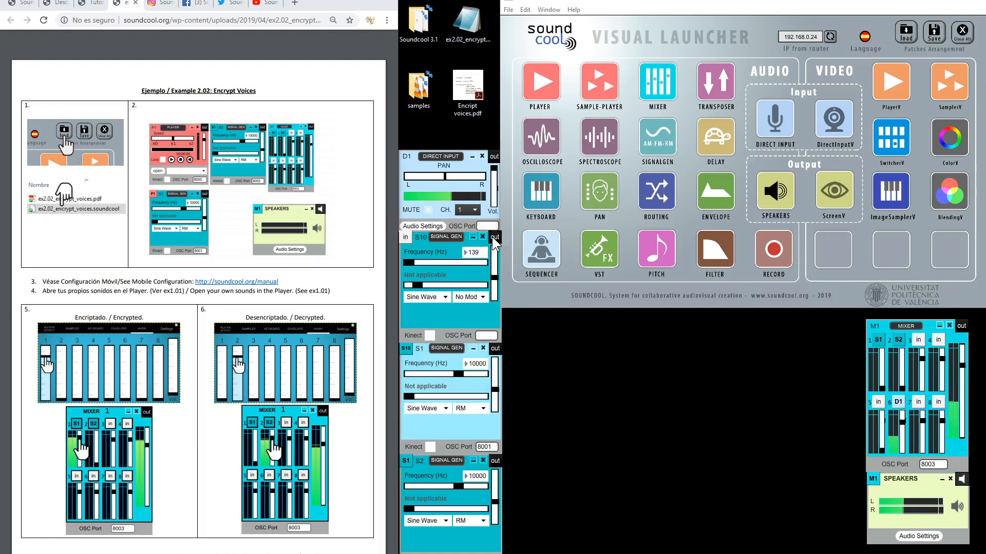
click(876, 400)
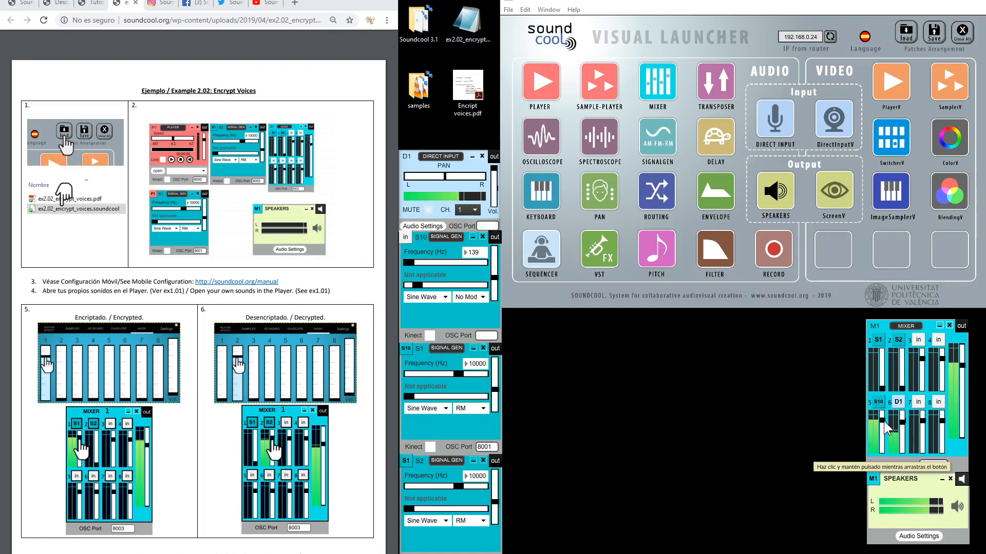
Pull mixer channel 5 down, then add an oscilloscope and a spectroscope and arrange their windows
drag(883, 421, 883, 450)
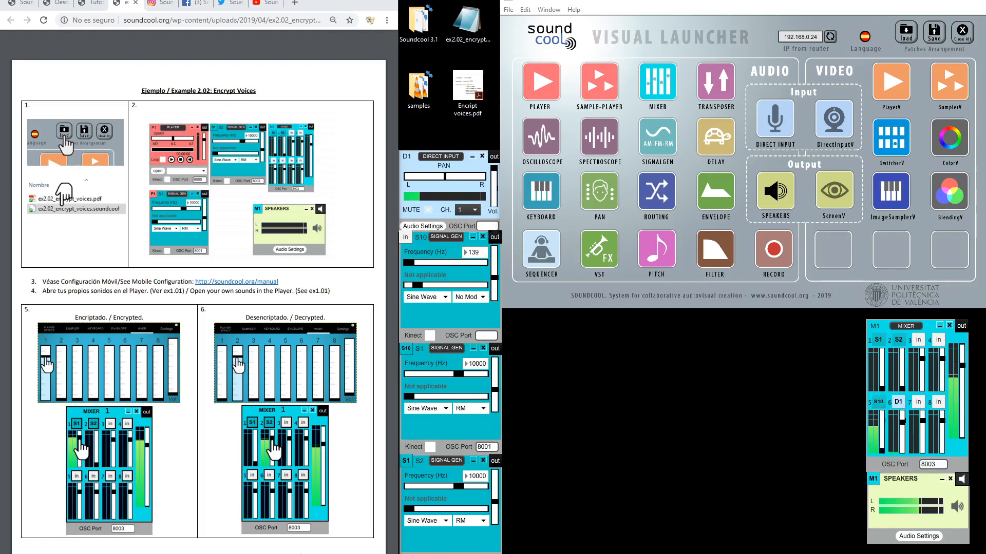
click(604, 136)
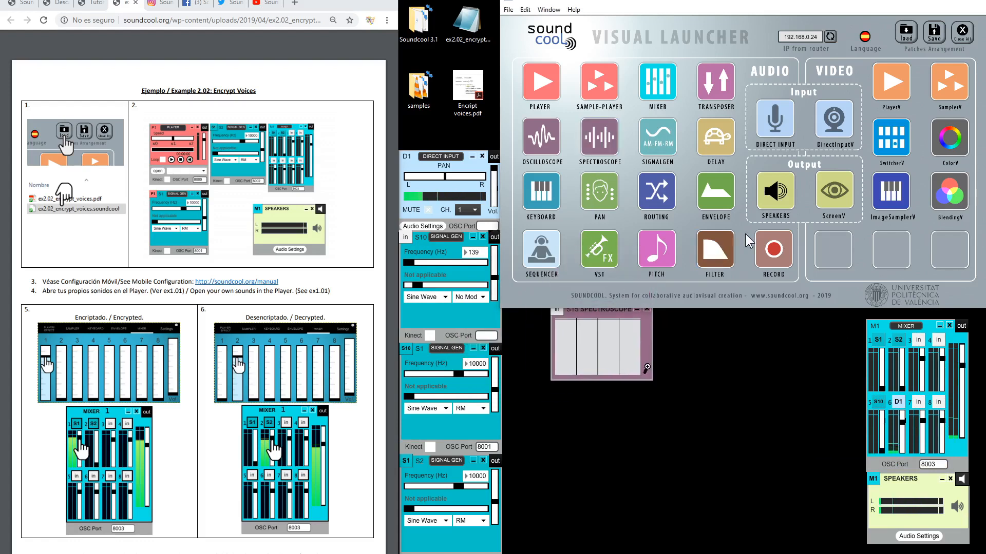
click(542, 137)
drag(599, 310, 706, 270)
drag(508, 252, 576, 260)
click(494, 236)
Connect S10 to the oscilloscope, enlarge it, and move the spectroscope clear of it
click(523, 258)
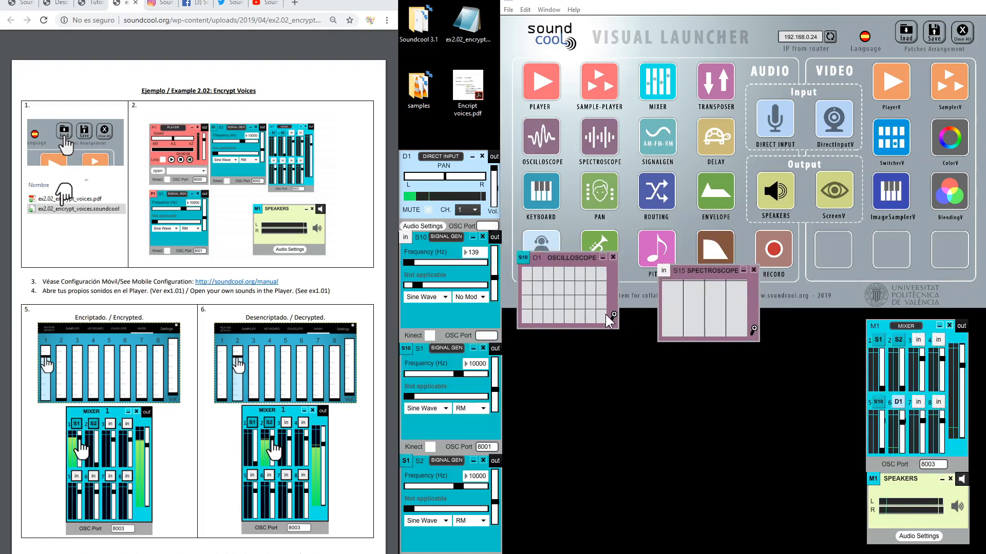
click(613, 314)
drag(695, 273, 723, 272)
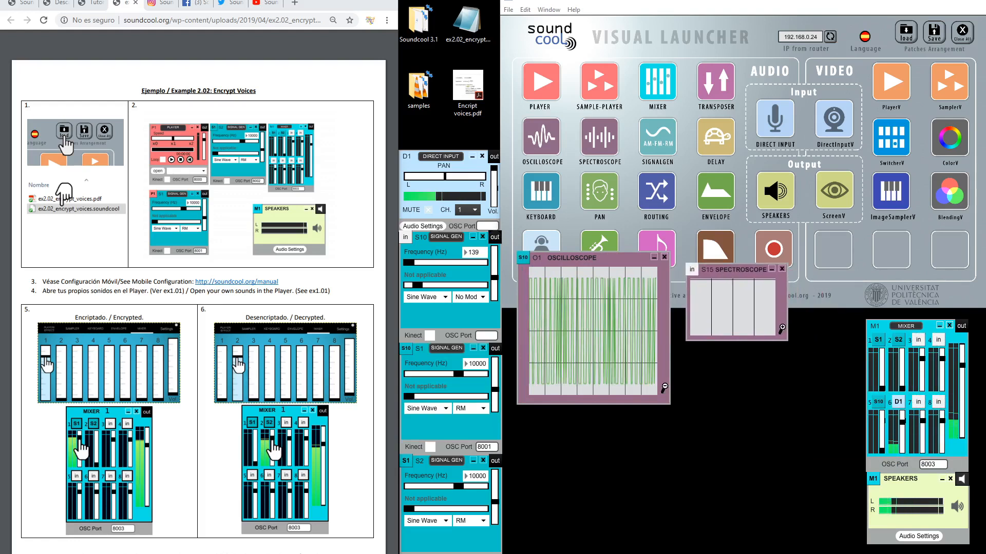
Connect S10 to the spectroscope, enlarge it, and nudge the oscilloscope up-left
click(494, 237)
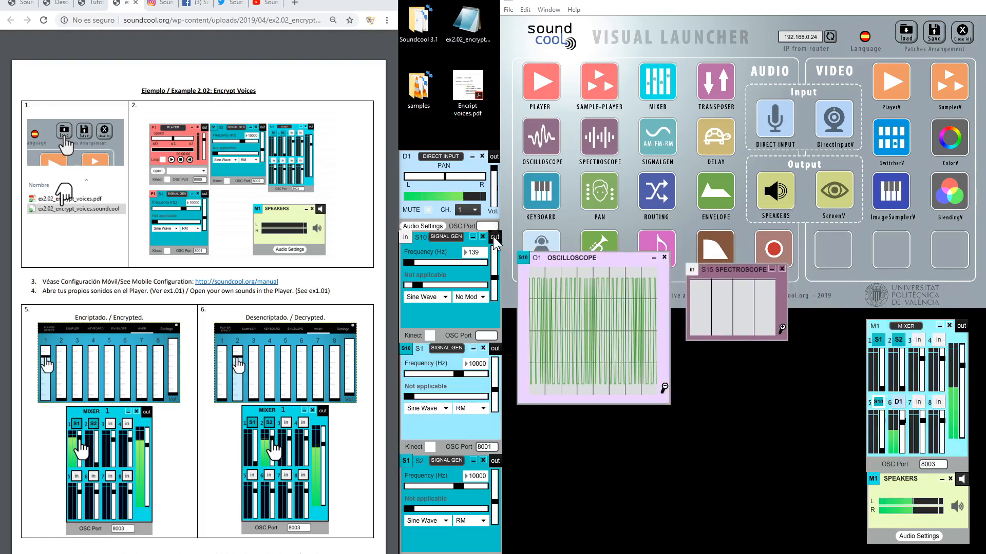
click(494, 237)
click(691, 269)
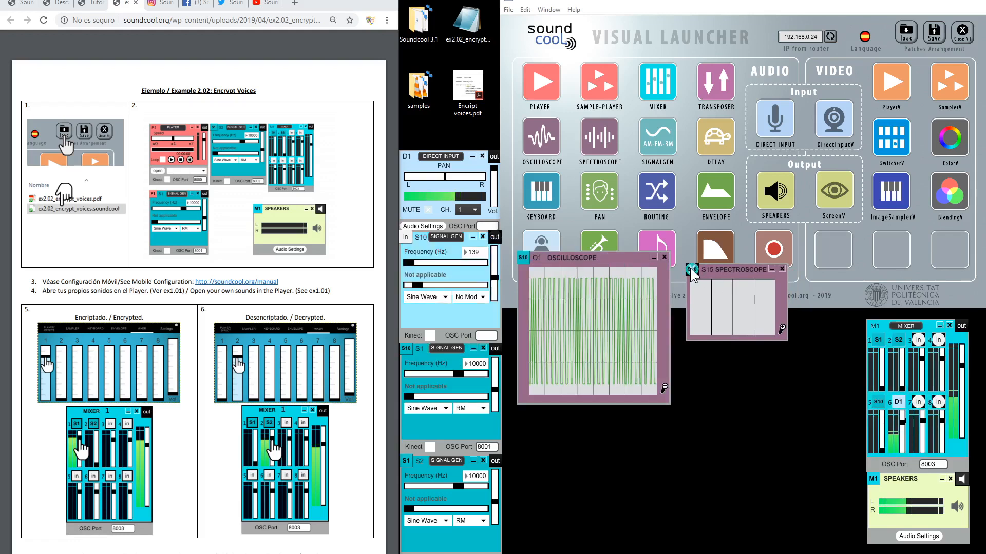
click(782, 328)
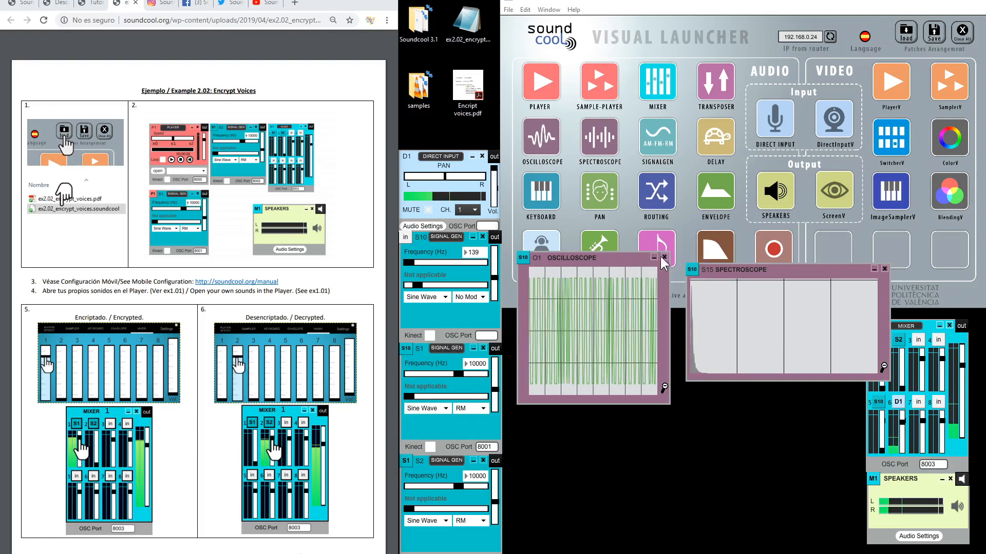
drag(621, 259, 611, 202)
Close the extra oscilloscope, move S15 beside the launcher, and briefly raise then silence mixer channel 1
click(655, 202)
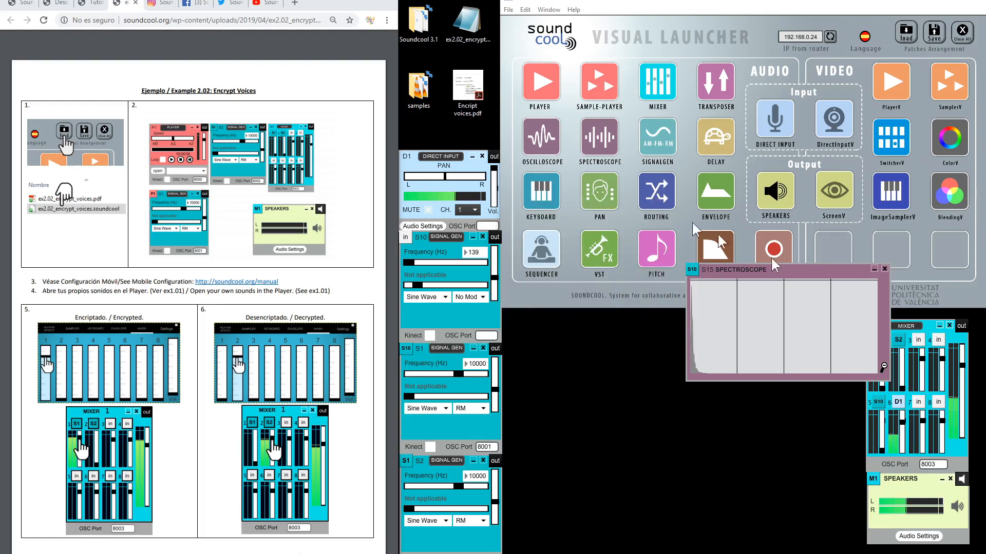
drag(800, 273, 622, 224)
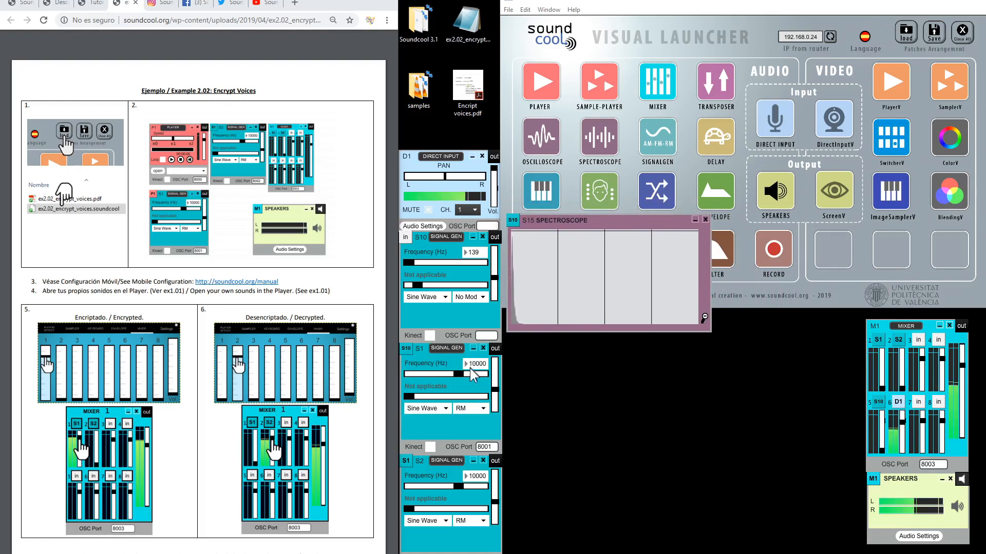
drag(881, 388, 882, 357)
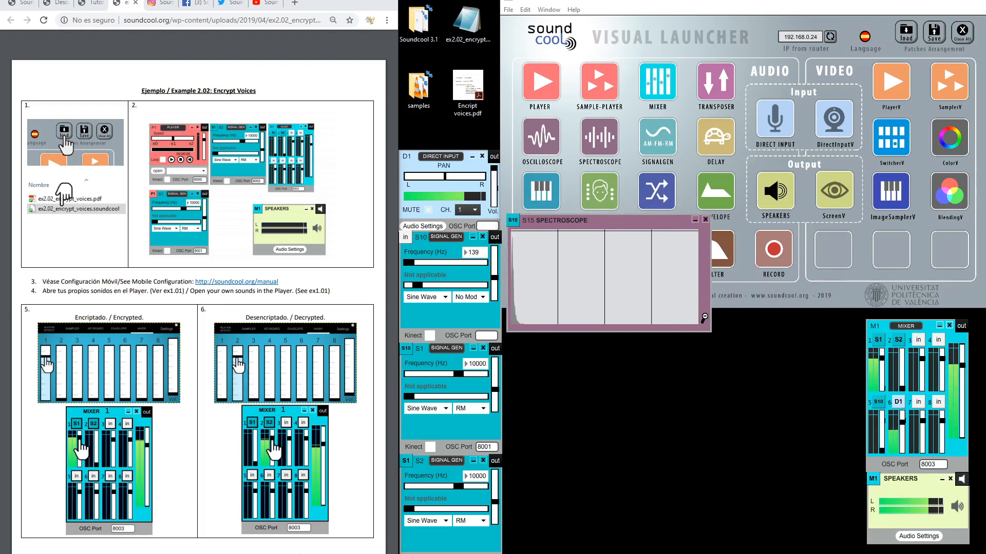
drag(881, 359, 881, 388)
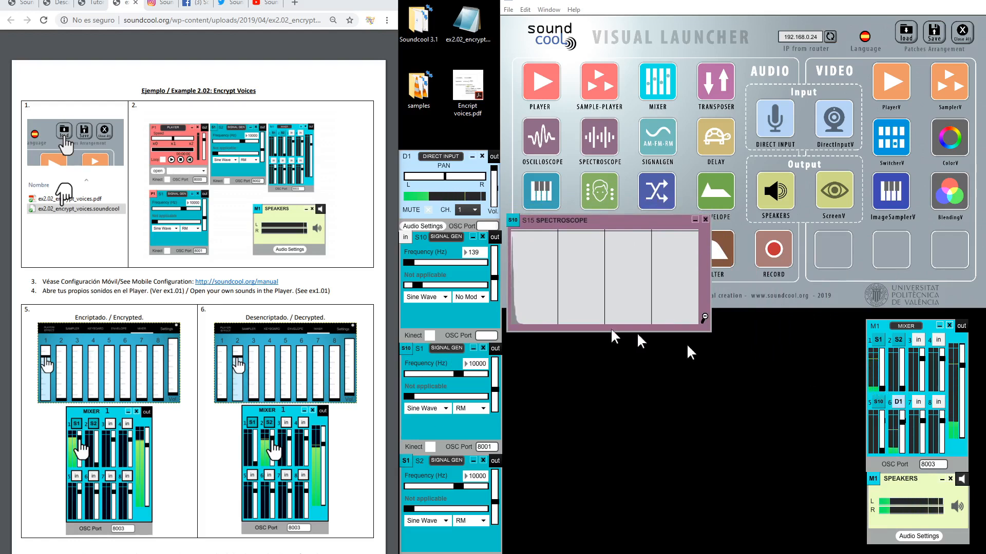
Set S1's frequency to 2 Hz and place a new oscilloscope below the spectroscope
click(475, 363)
text(2)
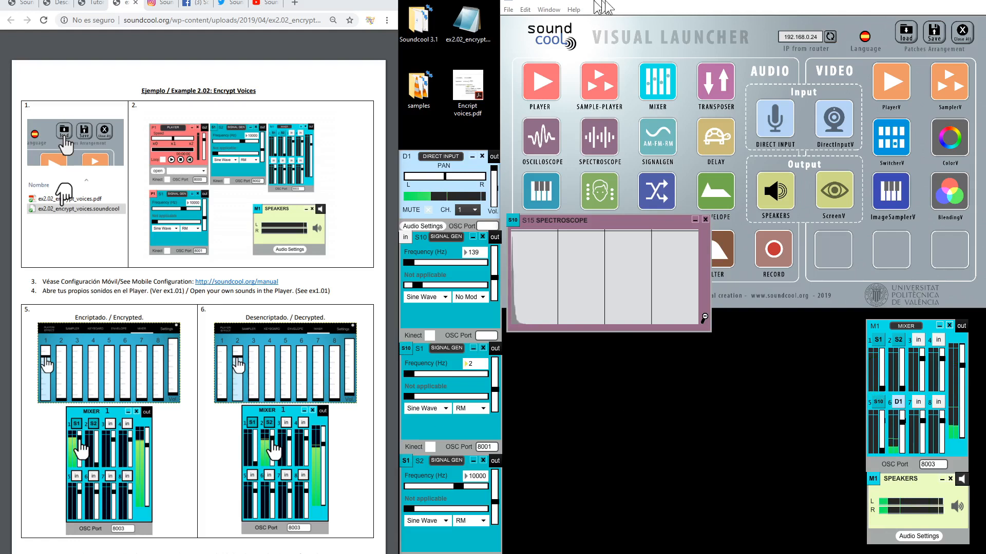
click(547, 139)
drag(494, 244, 559, 357)
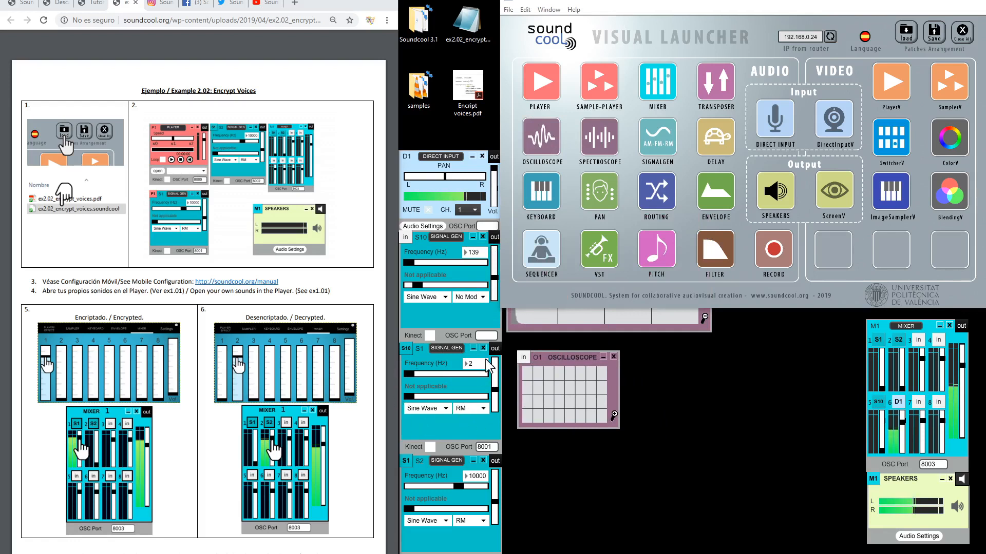
Switch S1 to No Mod, connect it to the new oscilloscope, and enlarge the display
click(465, 407)
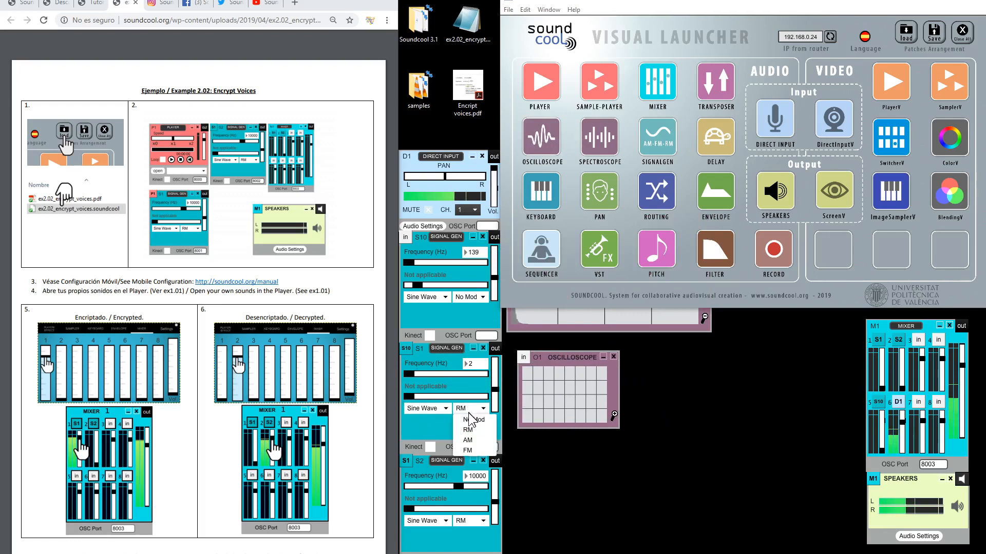
click(466, 420)
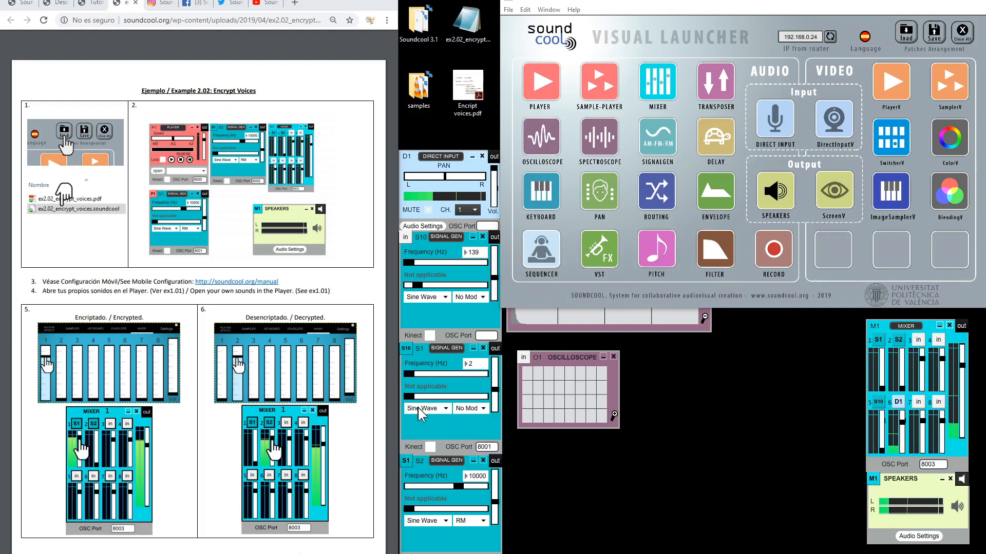
click(495, 349)
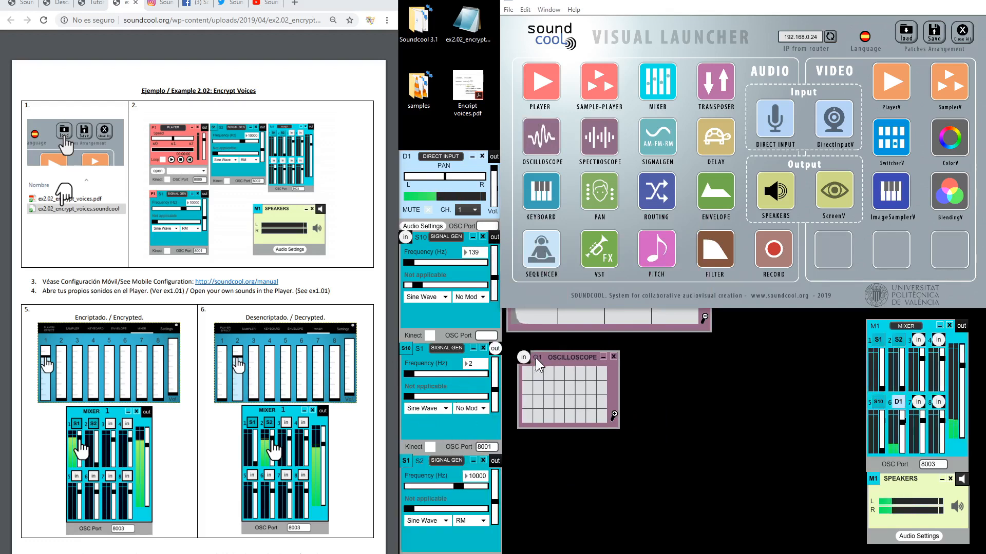
click(614, 414)
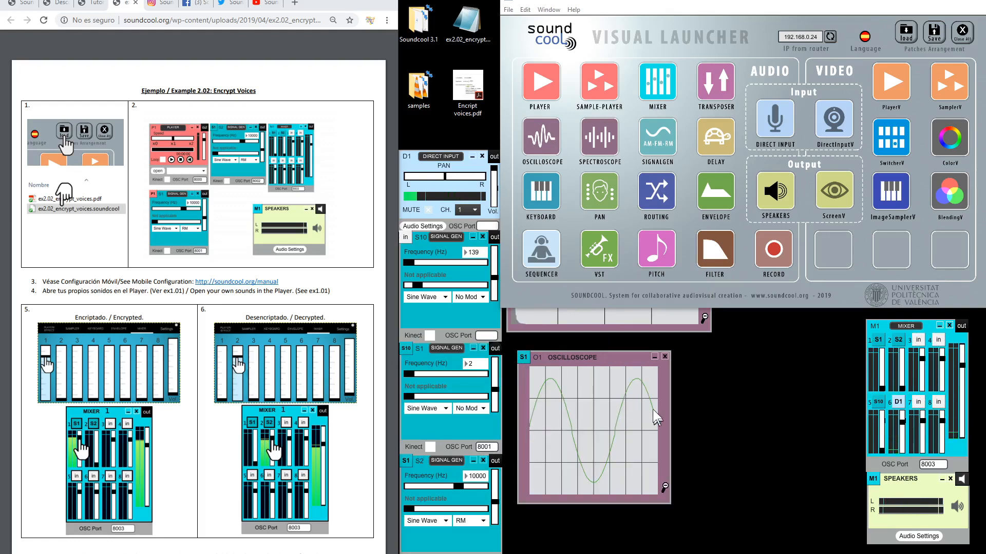
Nudge the enlarged oscilloscope up-left and switch S1's modulation to RM
drag(596, 359, 586, 348)
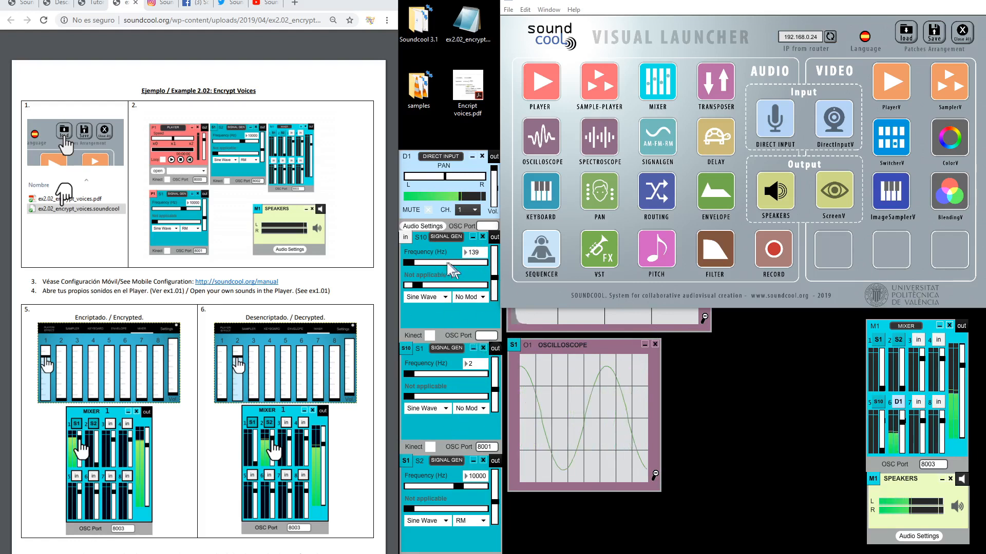
click(468, 409)
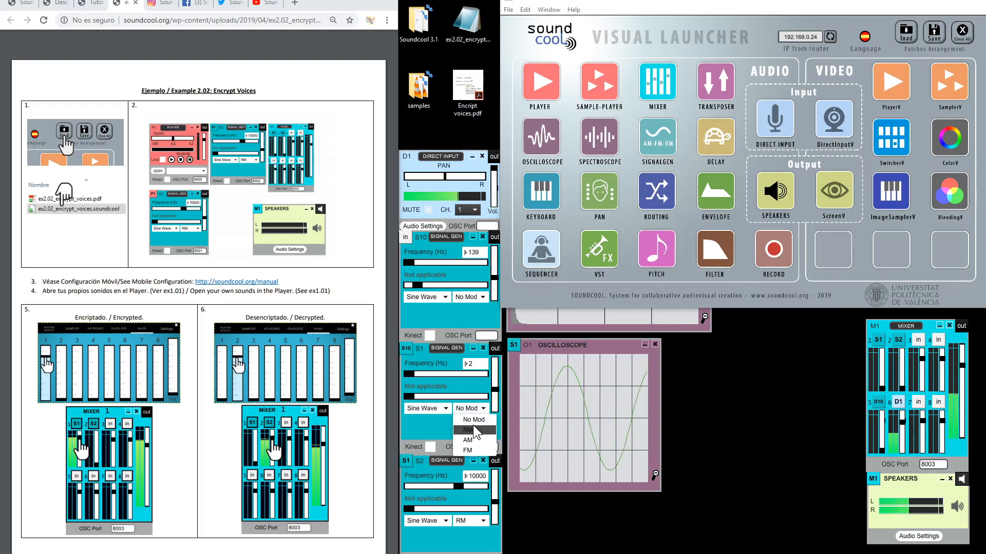
click(473, 428)
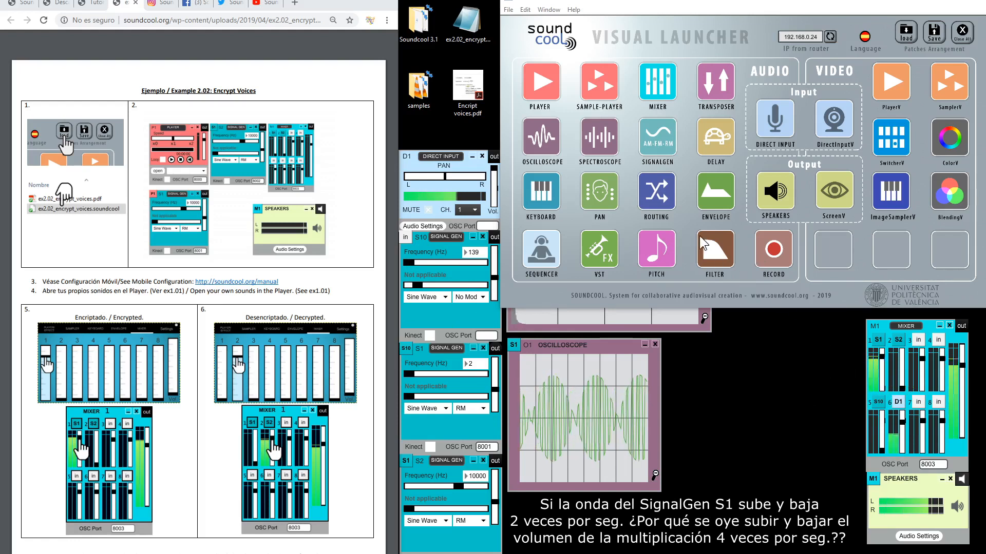
Add a new S16 spectroscope in the empty area and bring S15 to the front
click(589, 139)
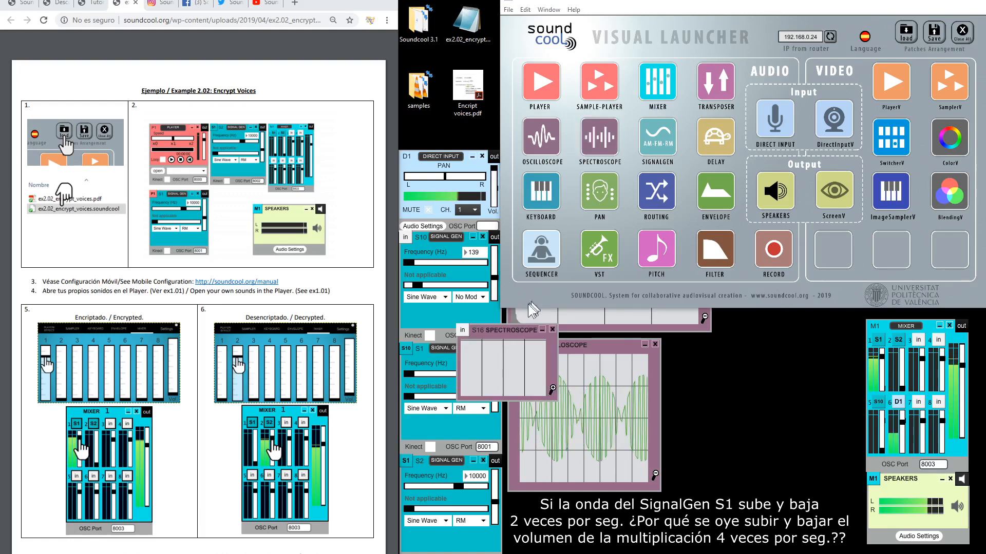
drag(500, 333, 741, 383)
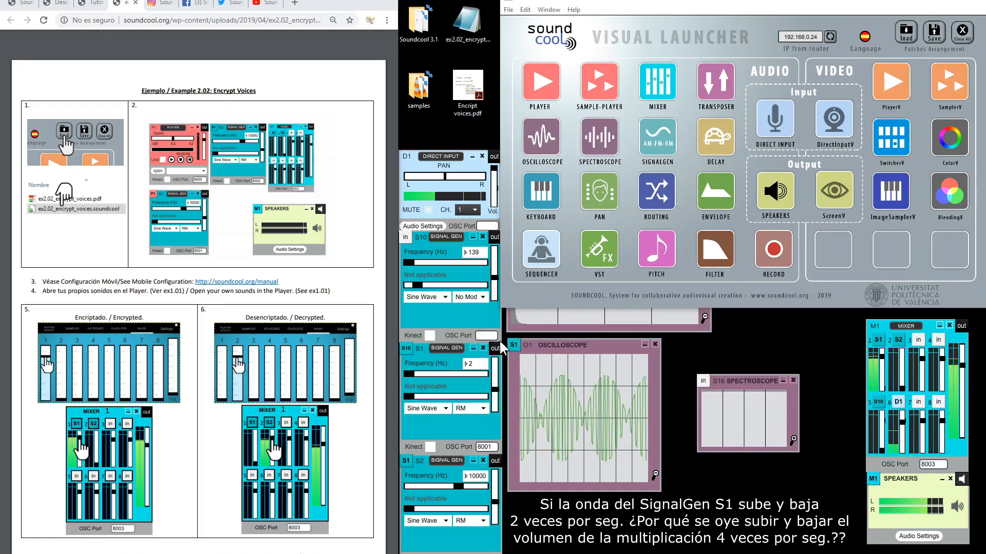
click(562, 313)
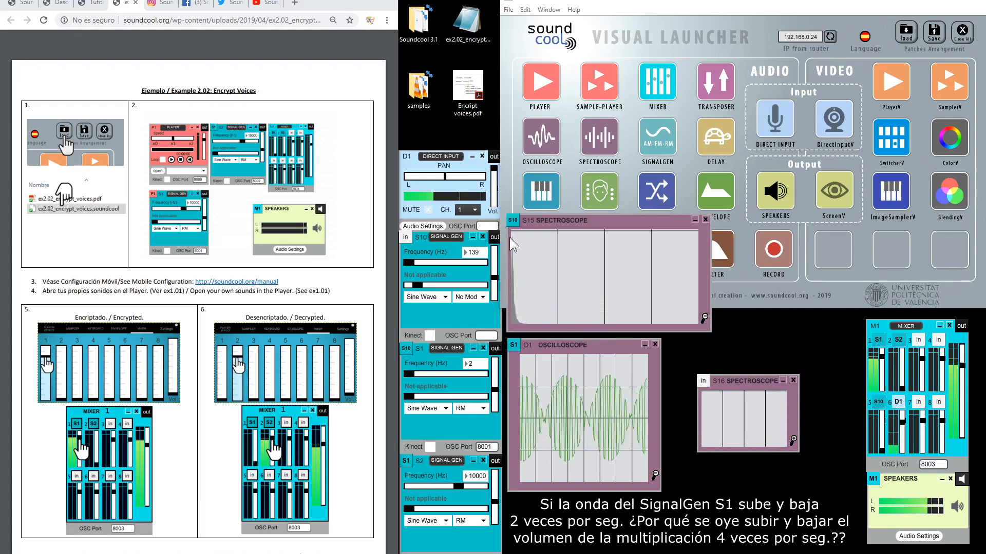
Connect S1's output to S16, enlarge it, move it up, and nudge S1's frequency upward
click(495, 349)
click(703, 381)
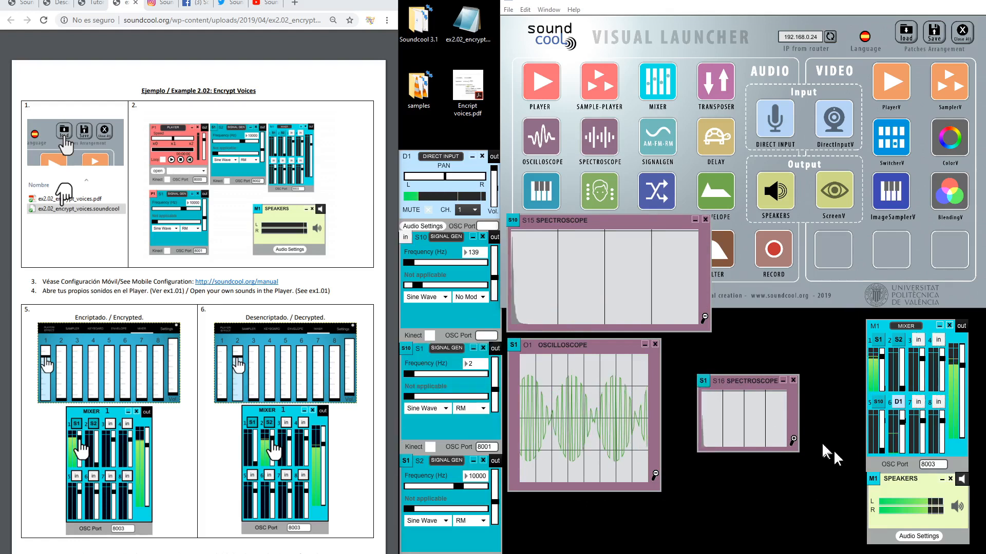
click(793, 440)
drag(765, 390, 756, 369)
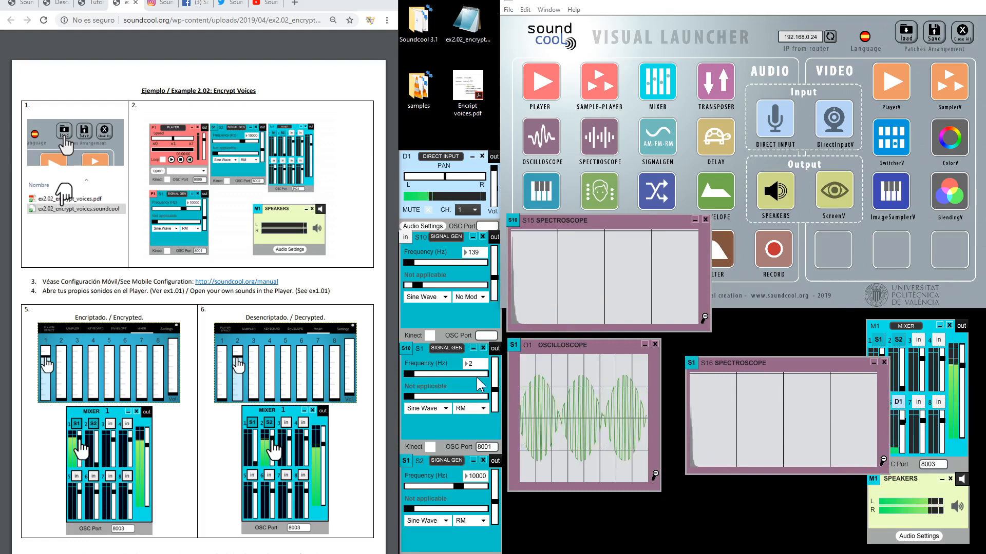
drag(472, 364, 472, 360)
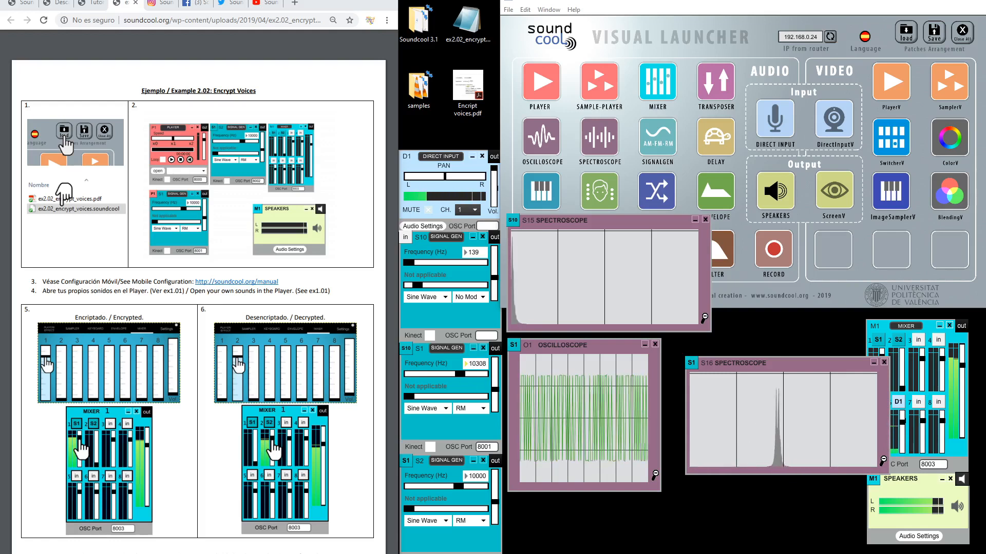
Silence mixer channel 1, set S1 to 10000 Hz, and raise channel 2 to hear S2
click(893, 397)
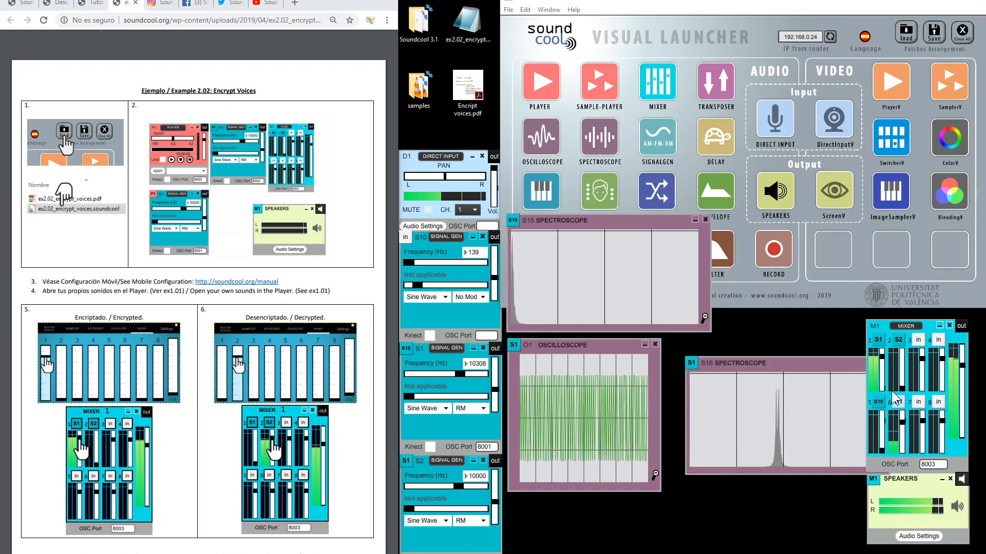
drag(882, 355, 883, 388)
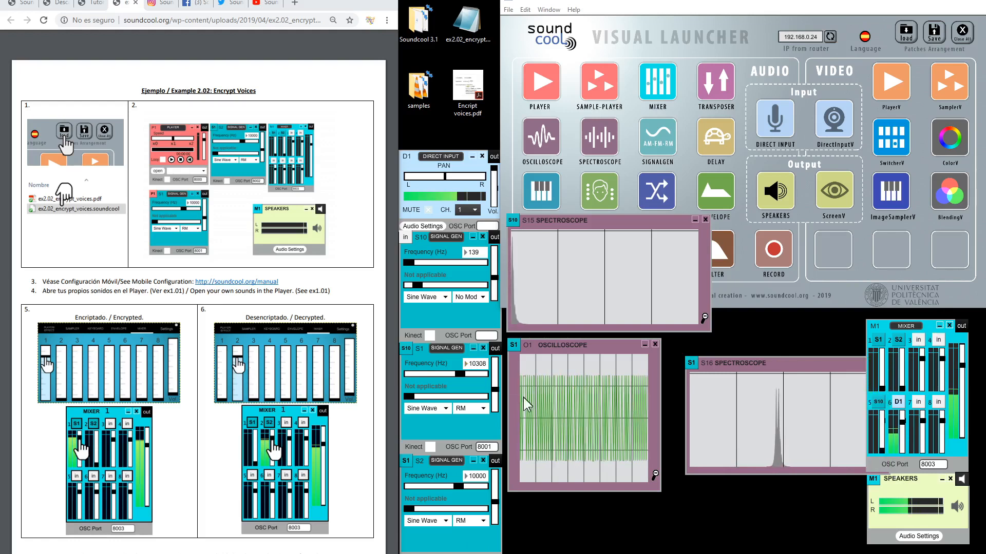
text(10000)
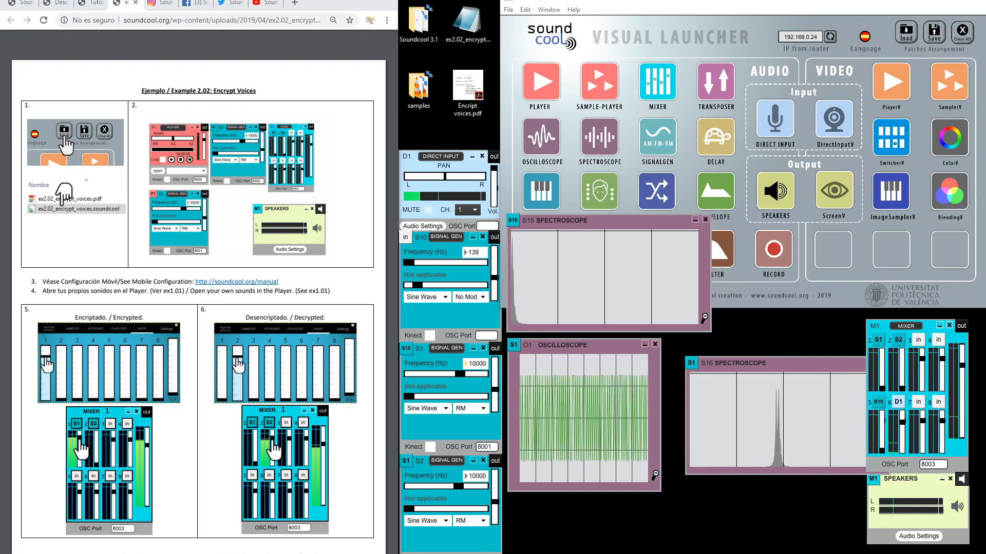
key(Return)
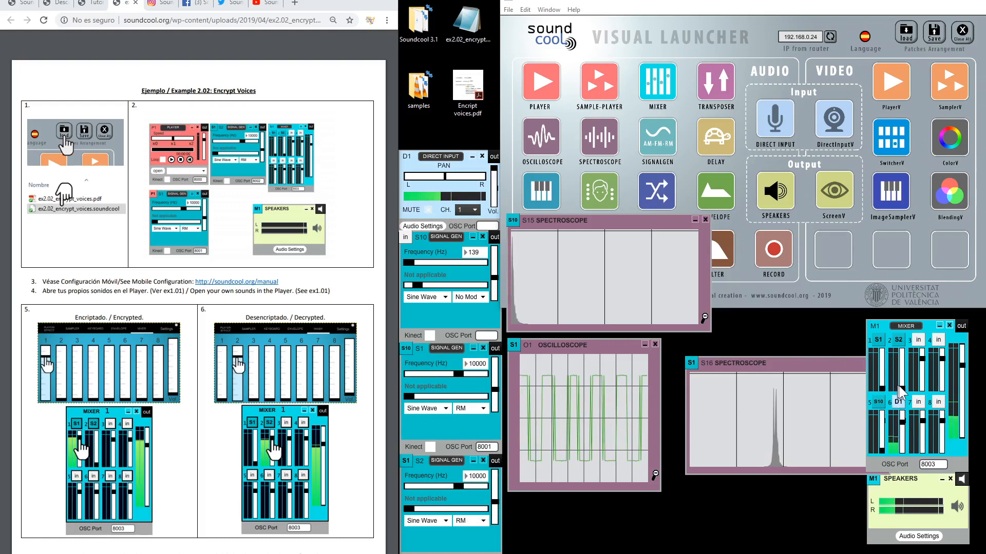
drag(899, 386, 902, 356)
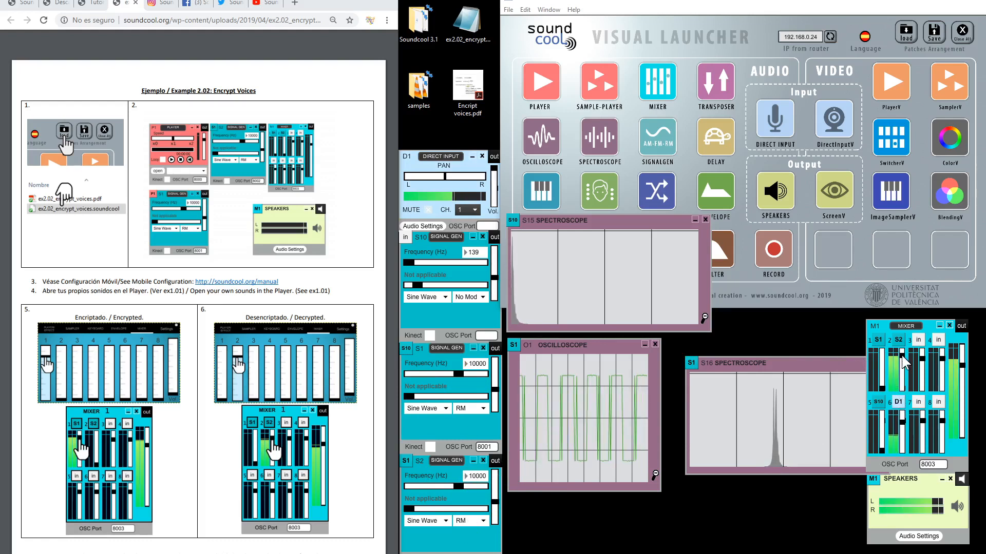
click(598, 137)
Place the S17 spectroscope bottom right, connect S2's output to it, and enlarge it
drag(510, 330, 664, 507)
drag(495, 461, 612, 506)
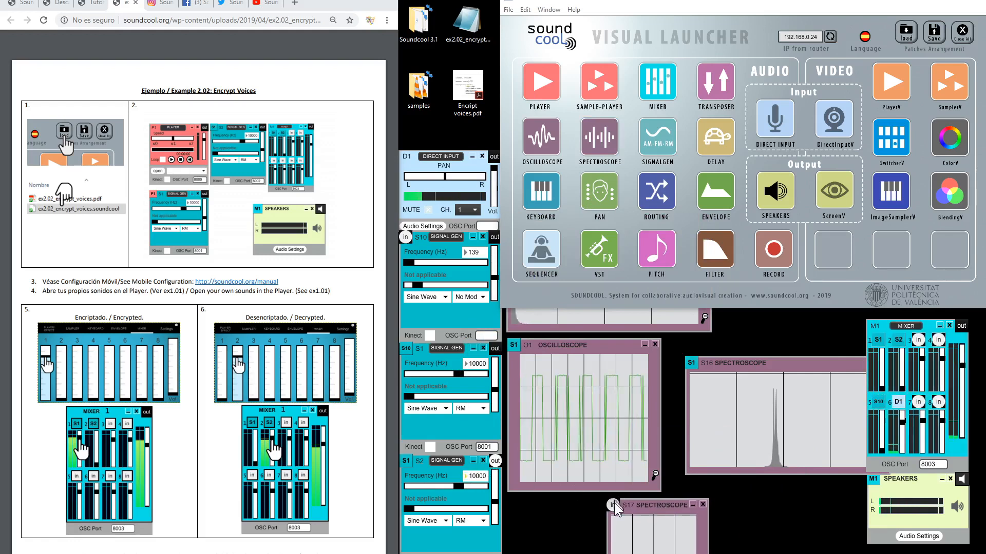
click(702, 553)
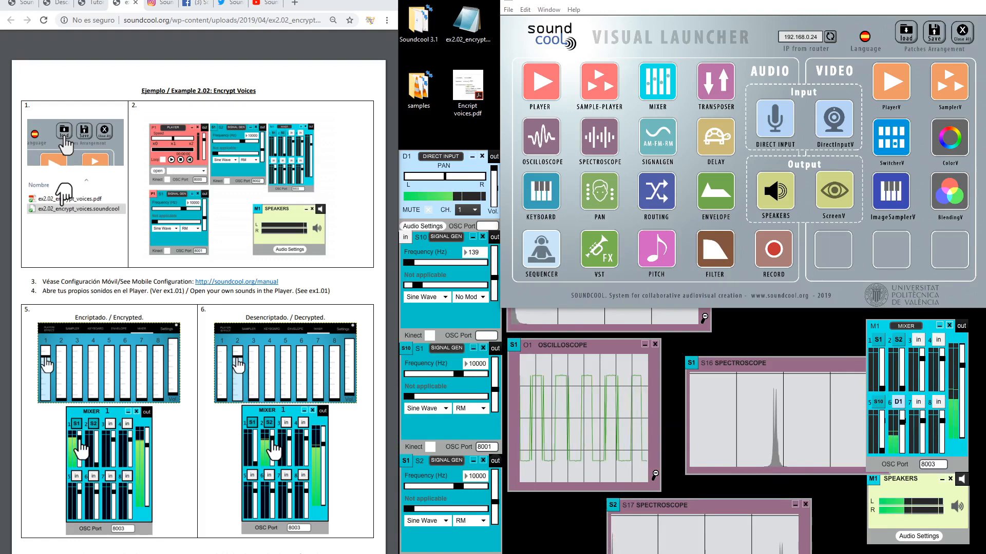
Move the enlarged S17 up over the other spectroscopes, then return to Encript voices.pdf in Acrobat
click(548, 311)
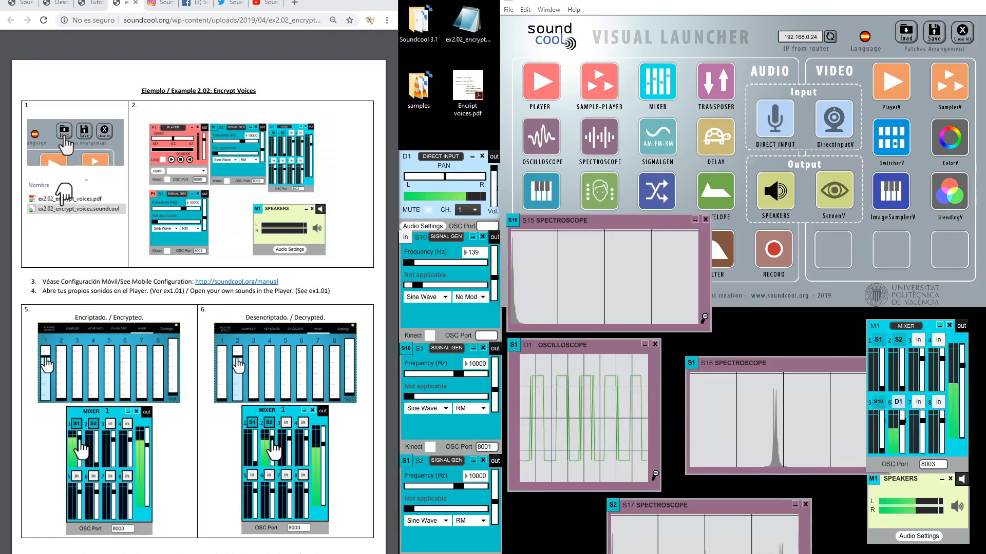
drag(761, 506, 761, 422)
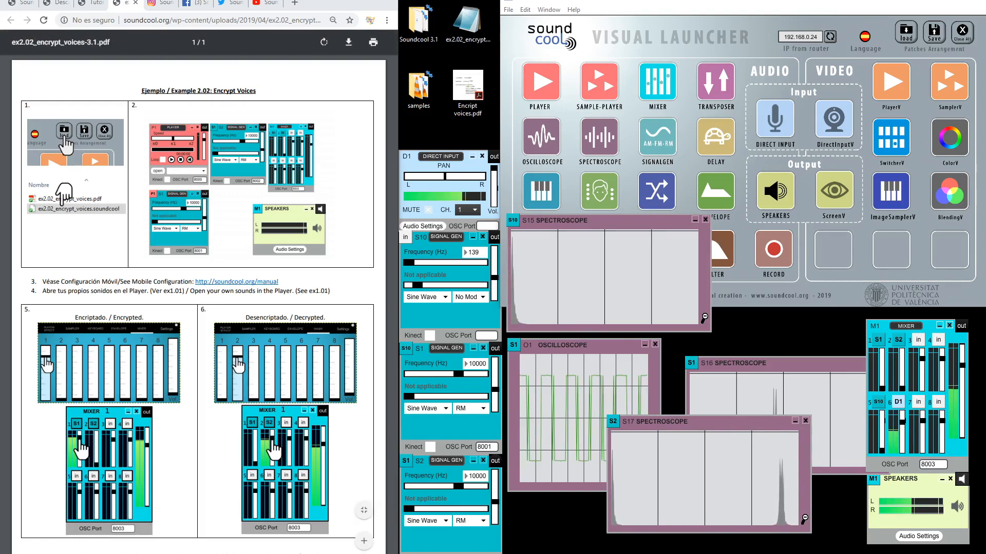
key(alt+Tab)
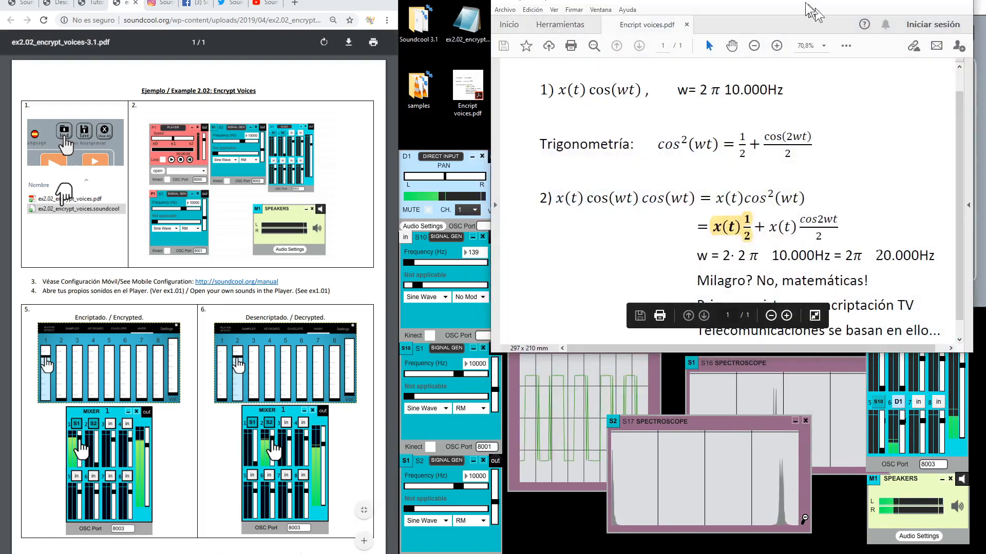